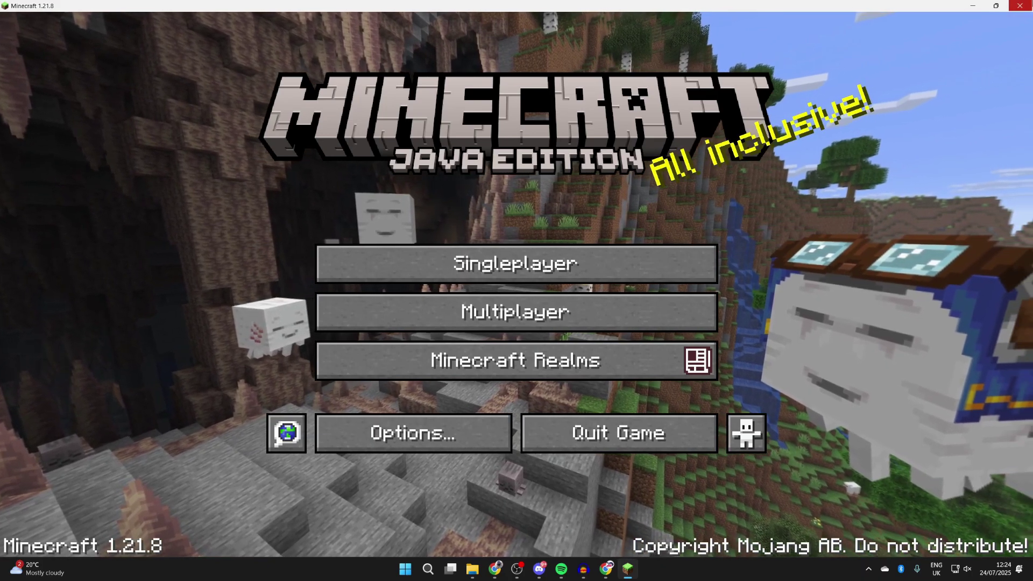
Quit Minecraft and open Chrome on the Google homepage.
click(1020, 5)
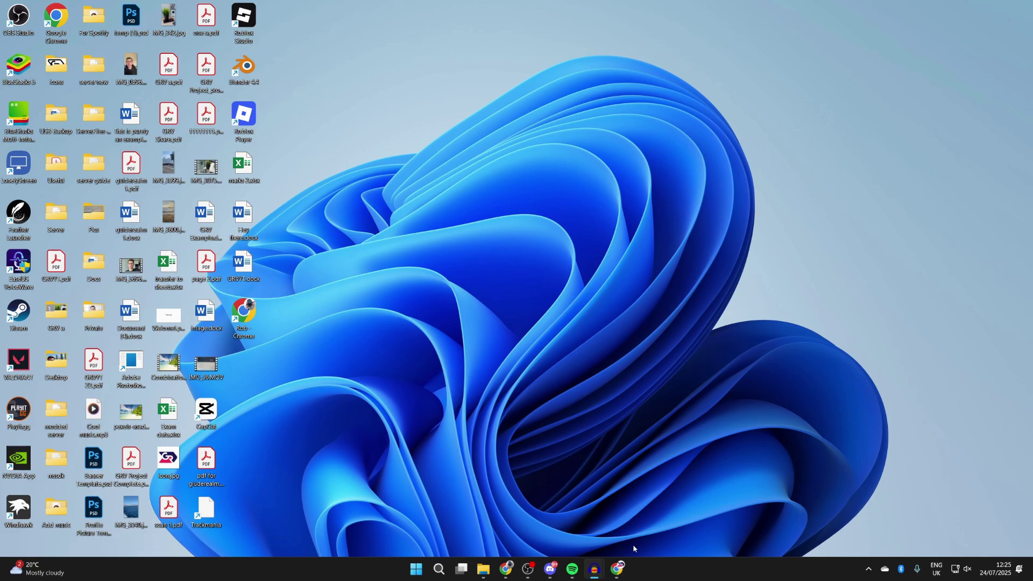
click(618, 570)
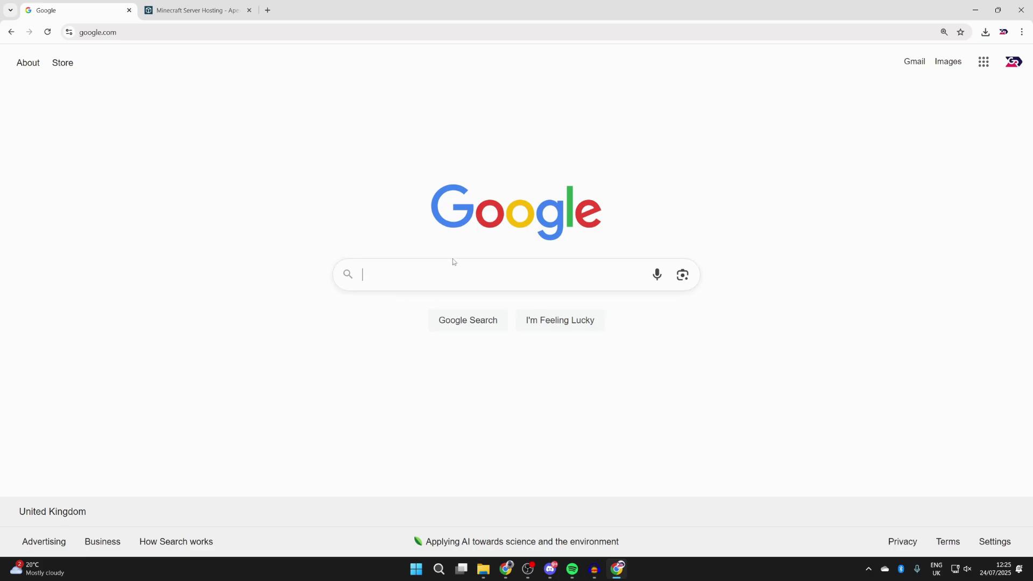
Search Google for 'curseforge' and open the CurseForge site from the top result.
text(curseforge)
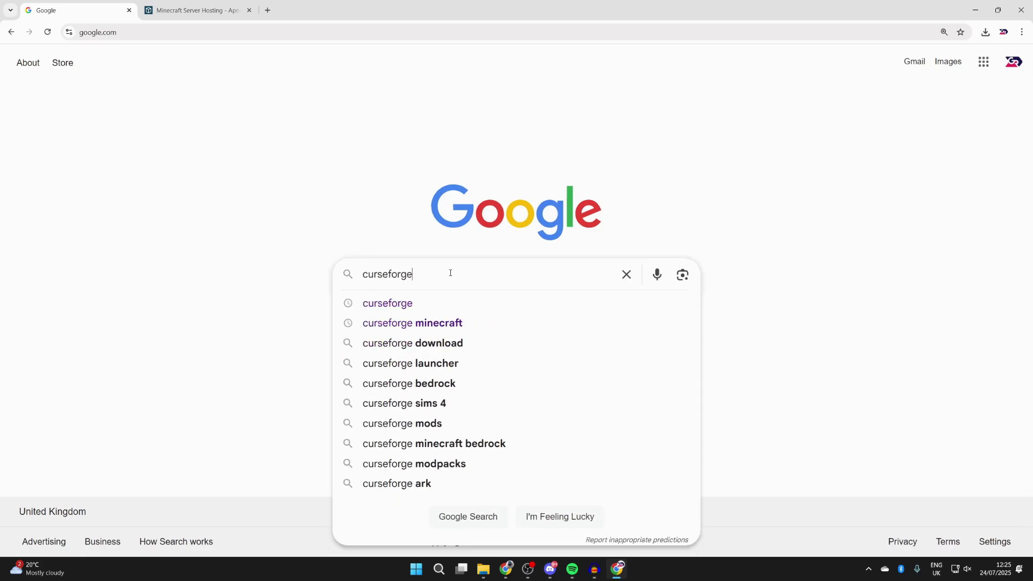
key(Return)
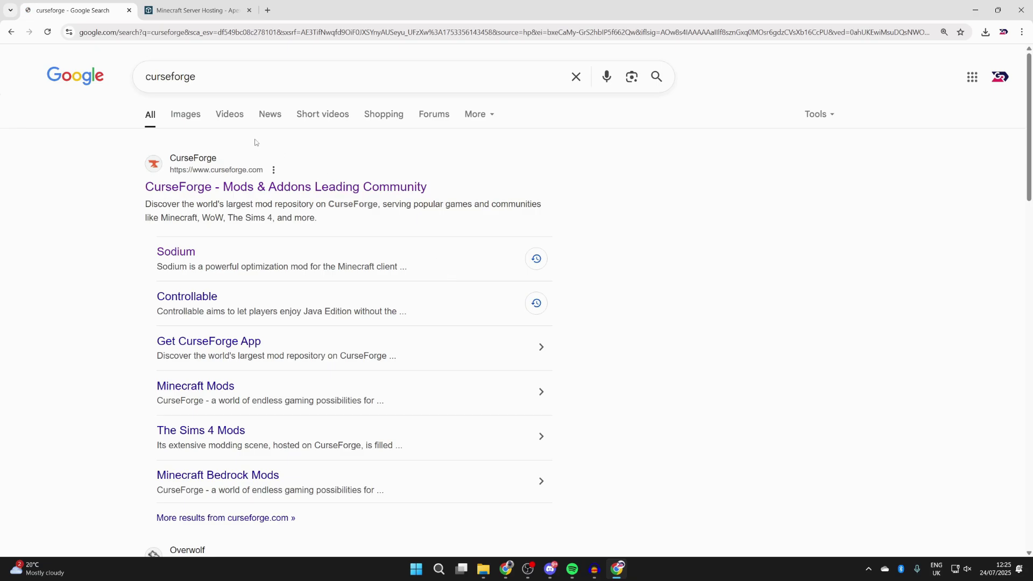
click(254, 186)
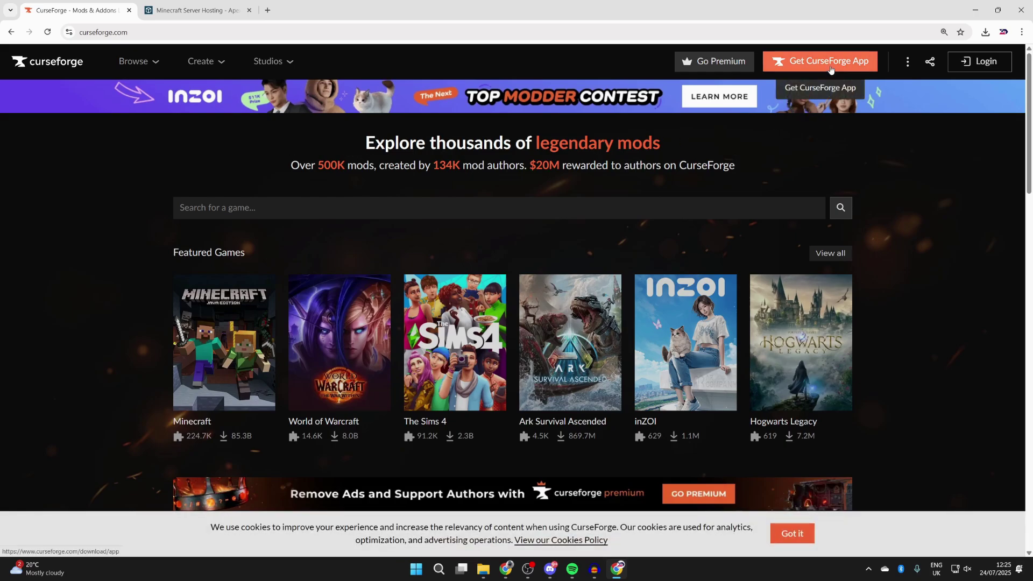
Download the standalone CurseForge installer for Windows from the Get CurseForge App page.
click(834, 57)
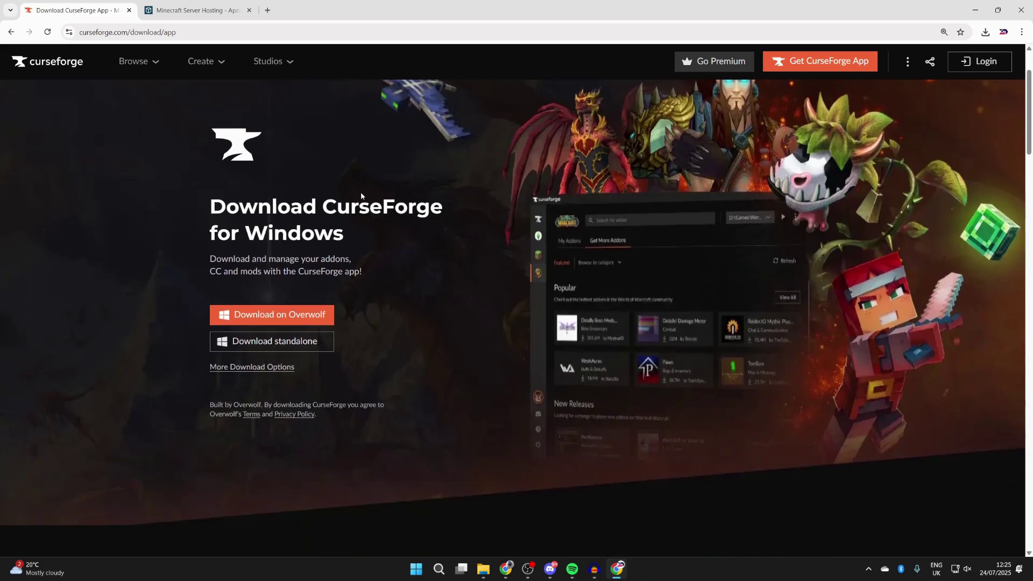
click(282, 337)
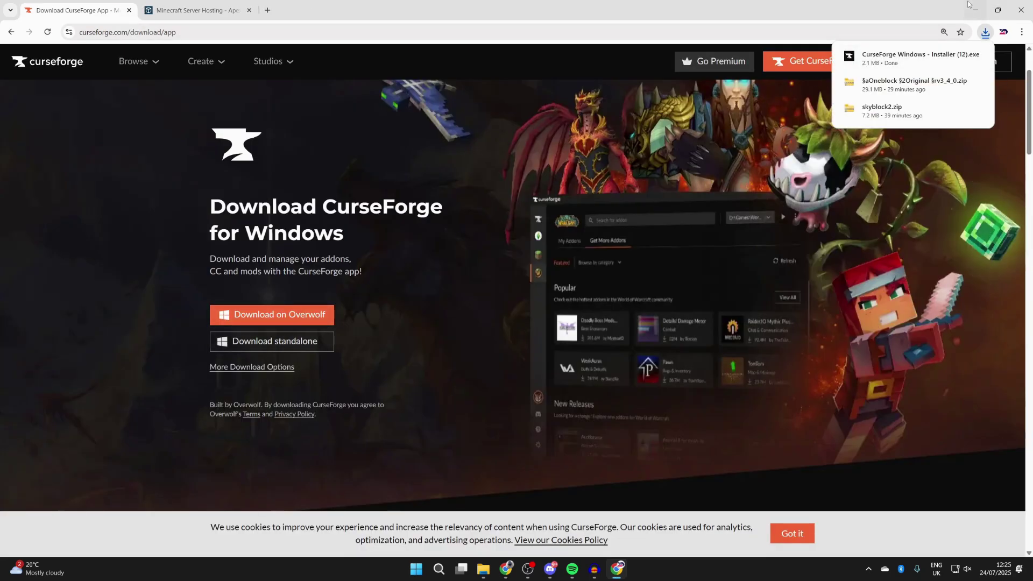
click(174, 3)
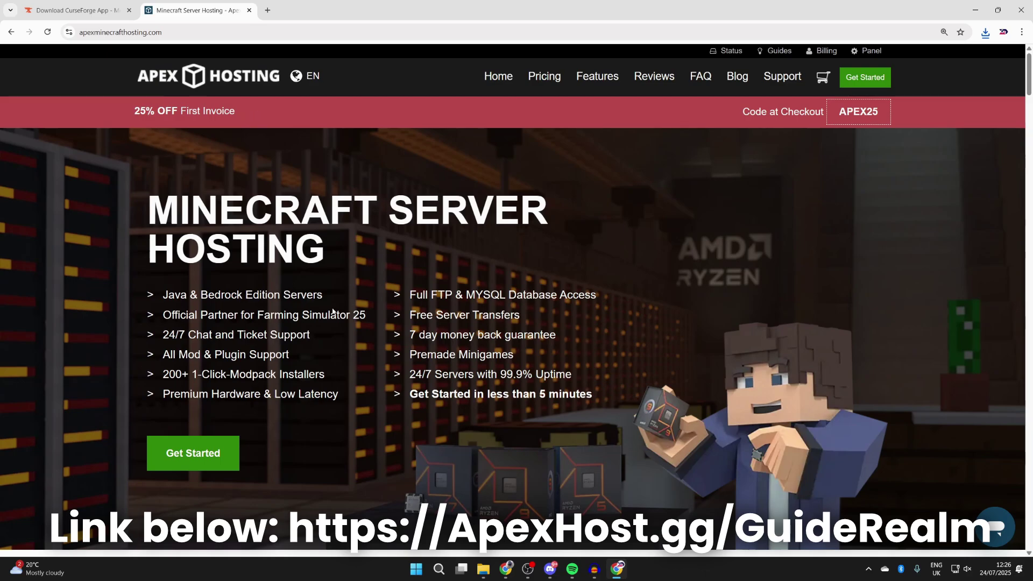
Scroll through the Apex Hosting Minecraft server page's features, then minimize Chrome.
scroll(391, 289, down, 10)
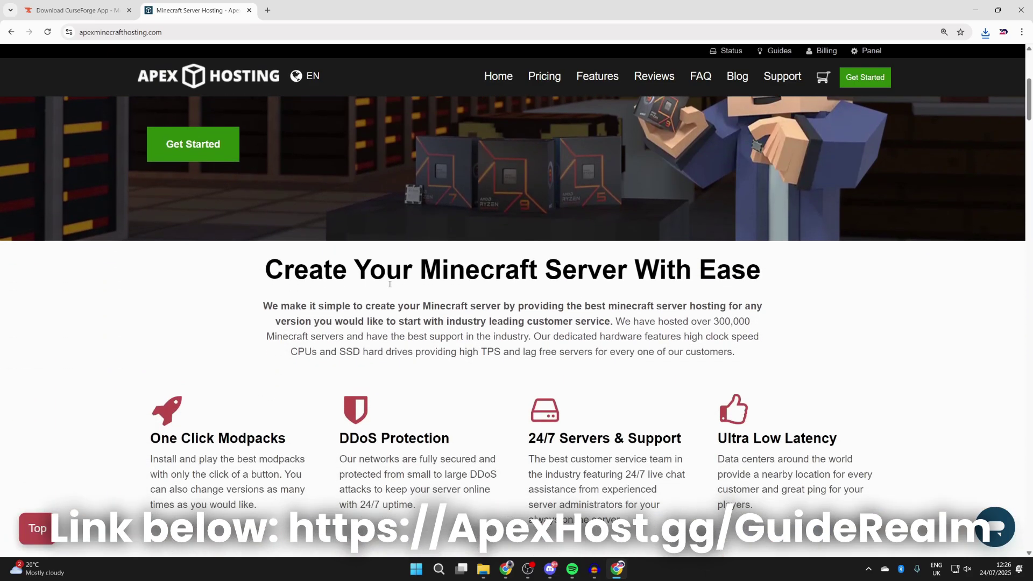
scroll(377, 256, down, 1)
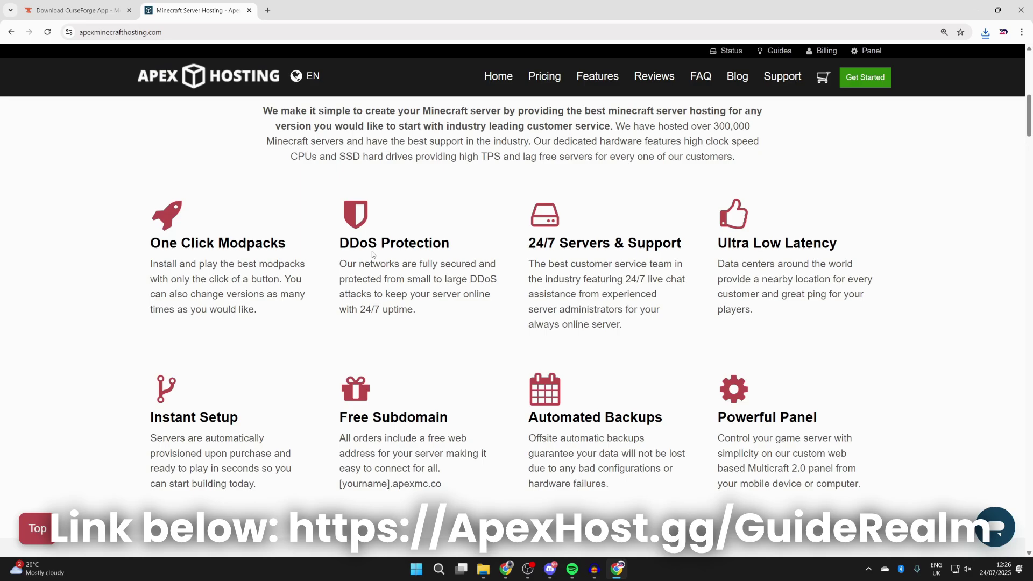
scroll(378, 403, up, 11)
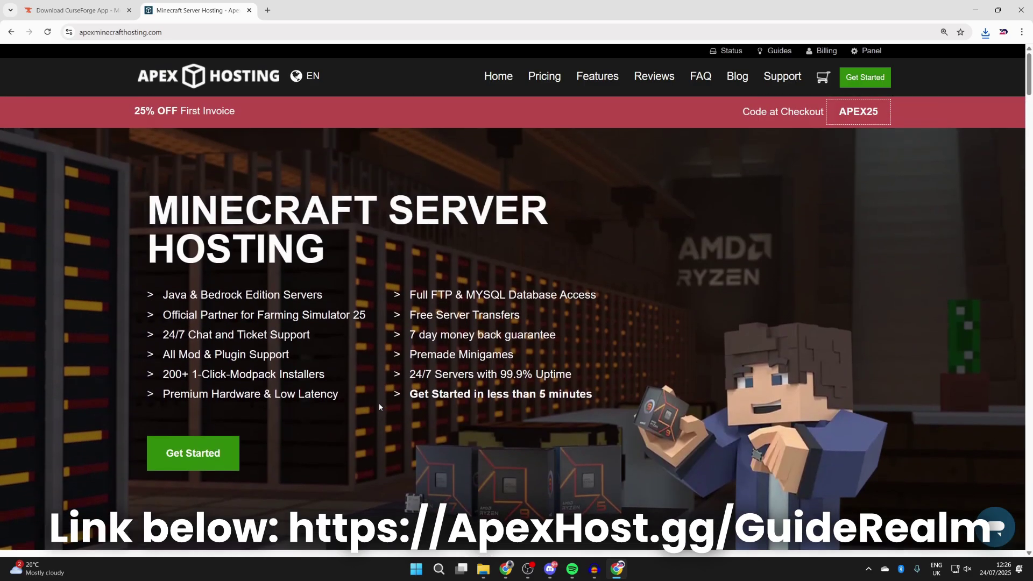
click(976, 10)
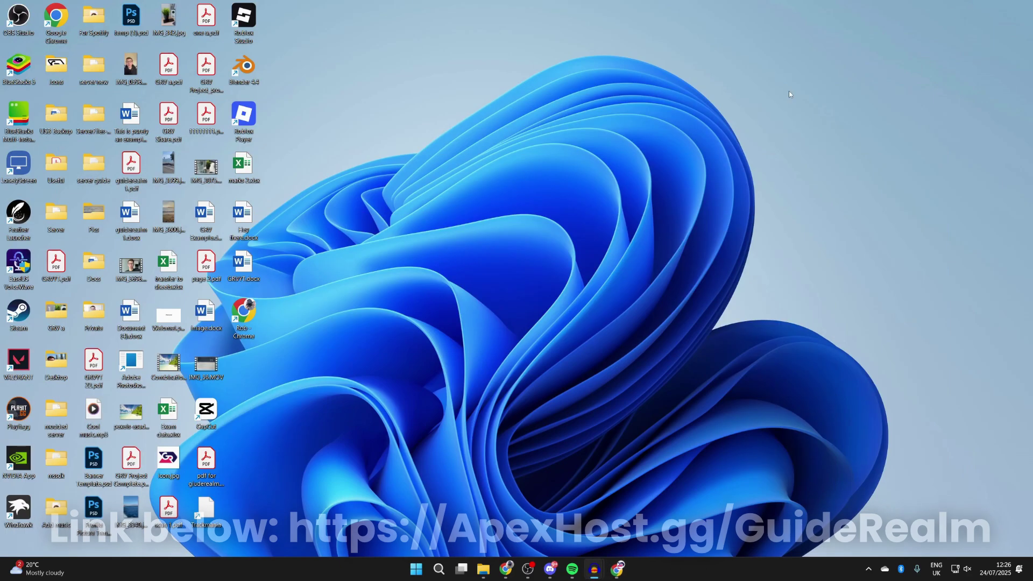
Open the Downloads folder and run CurseForge Windows - Installer (12).exe.
right_click(490, 570)
click(470, 313)
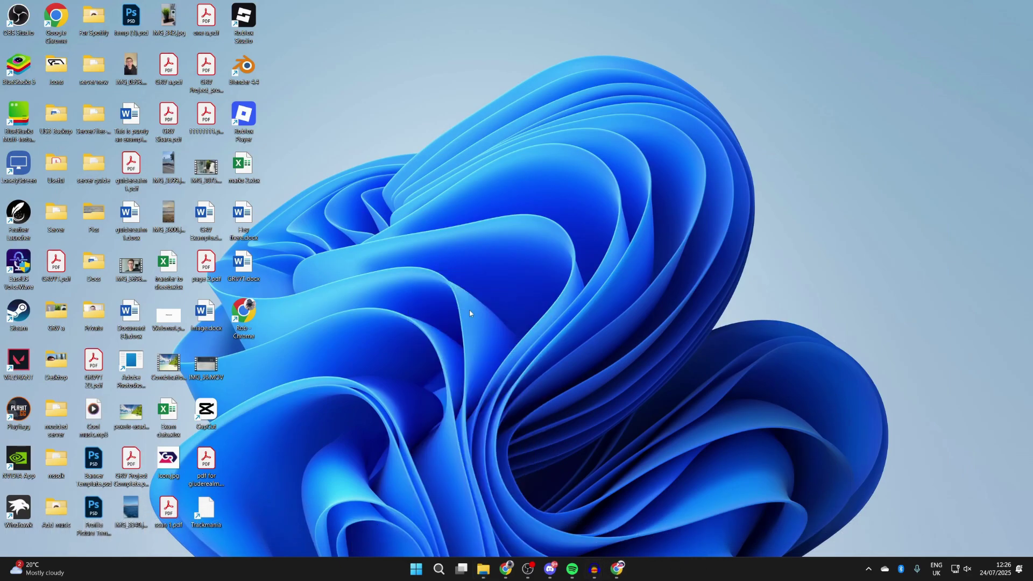
drag(663, 192, 502, 164)
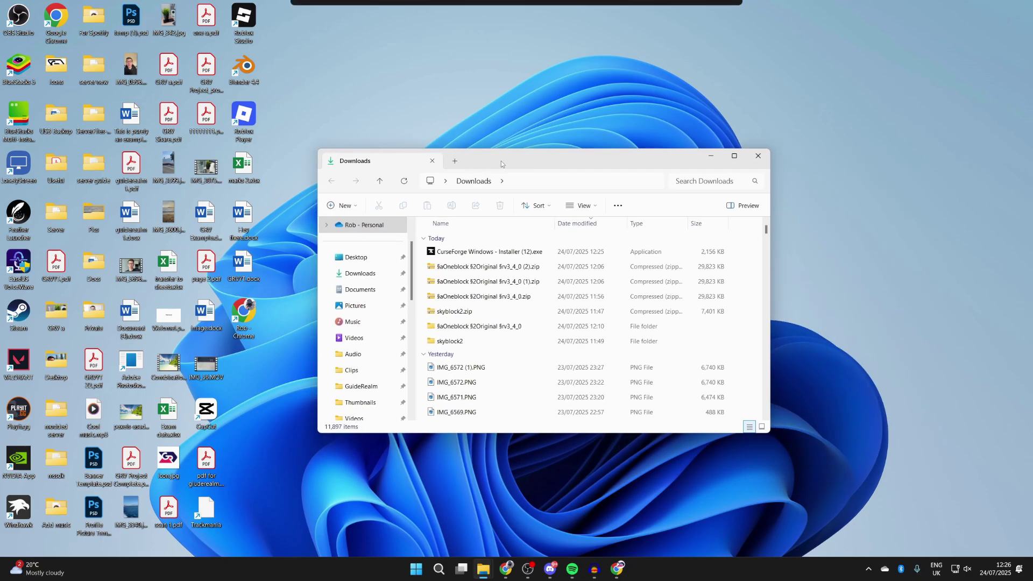
click(490, 252)
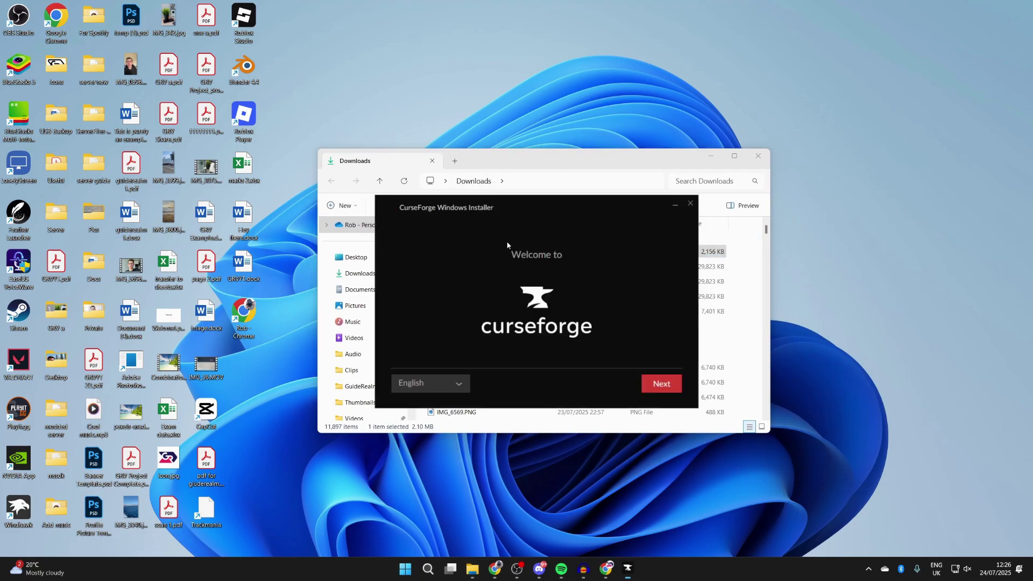
Accept the terms and privacy terms, install CurseForge in the default folder, and finish setup.
click(660, 384)
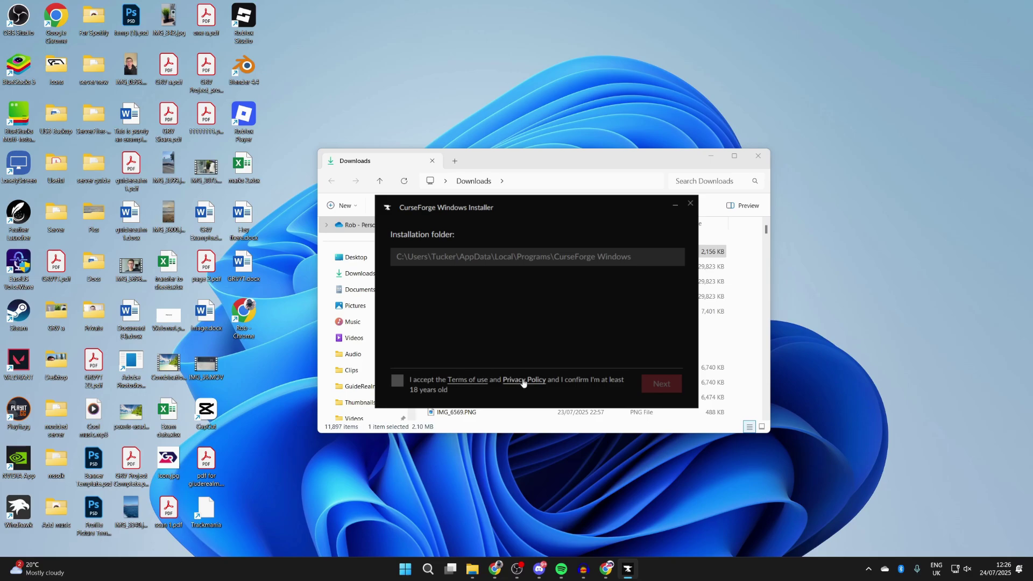
click(408, 381)
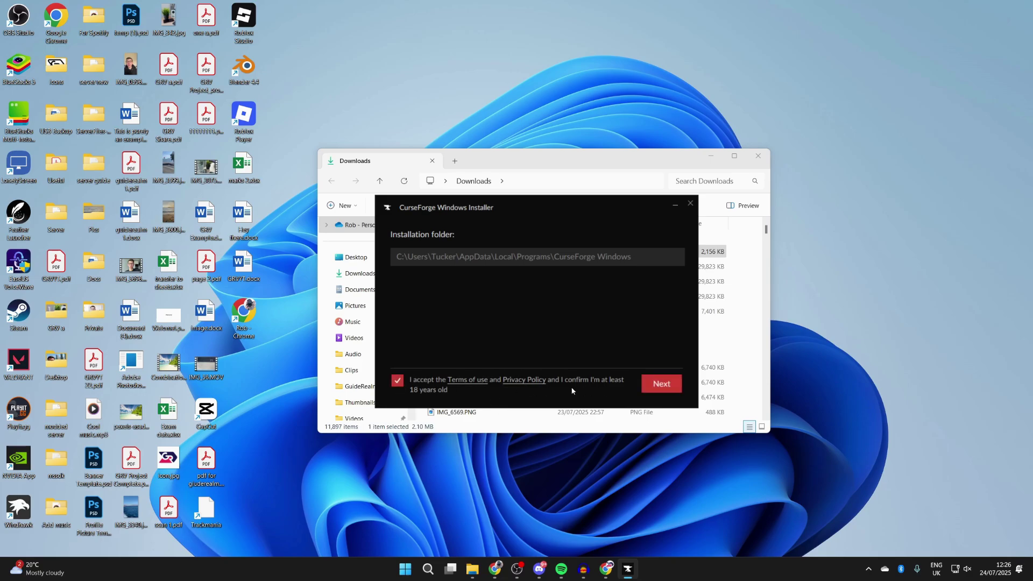
click(672, 387)
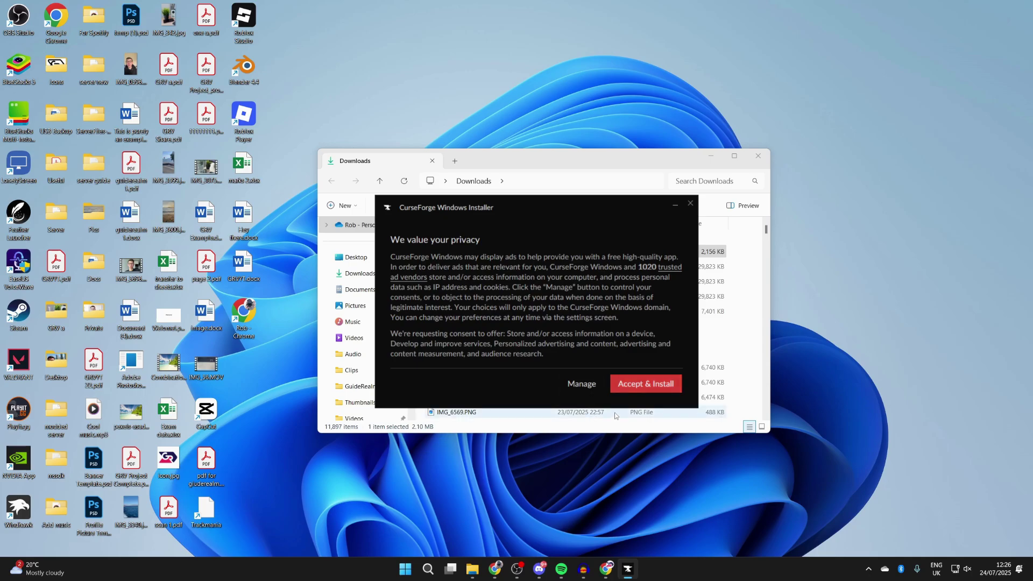
click(656, 385)
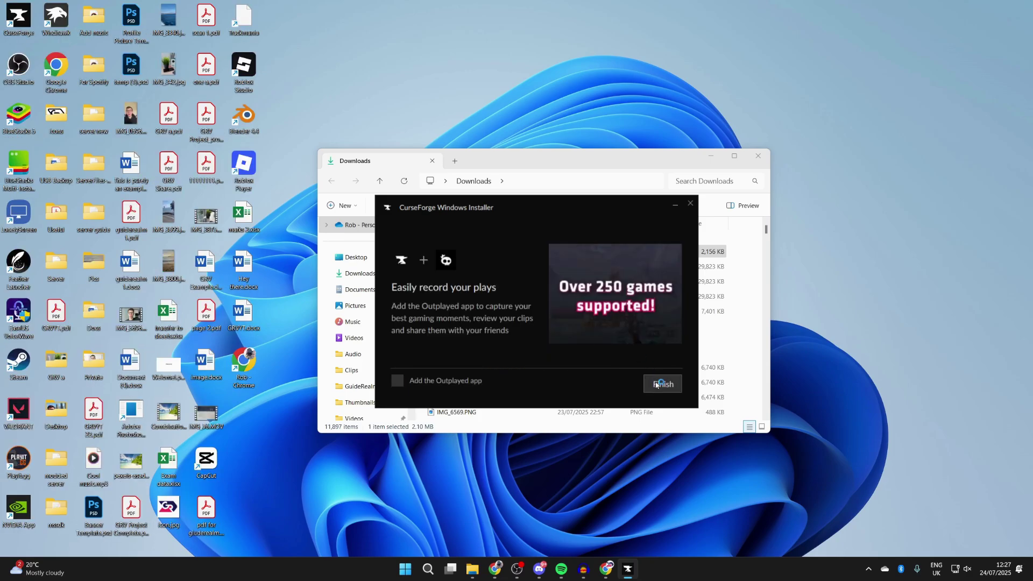
click(656, 386)
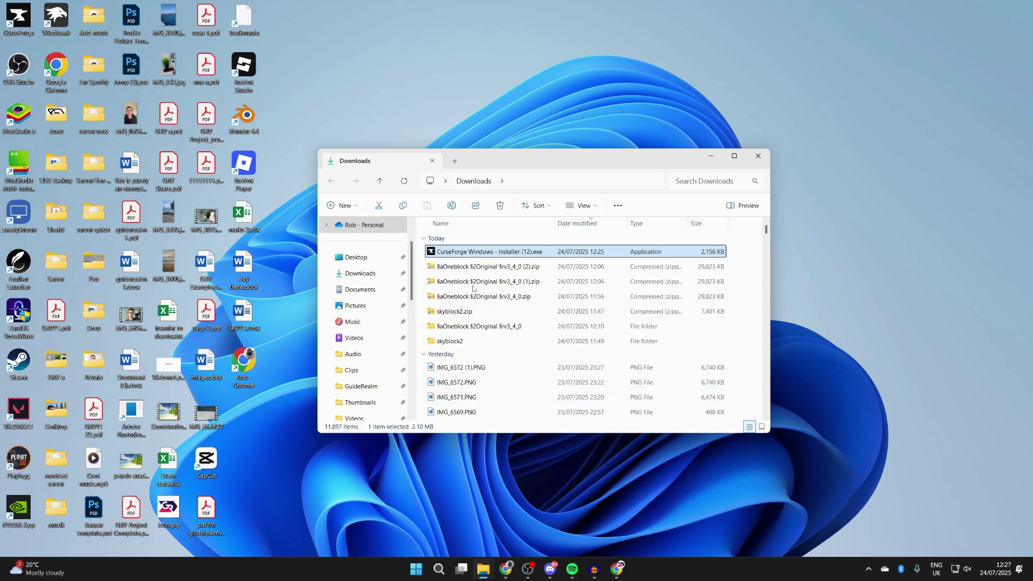
Minimize Downloads, dismiss the CurseForge changelog, and check the add-game options while staying on Minecraft.
click(710, 156)
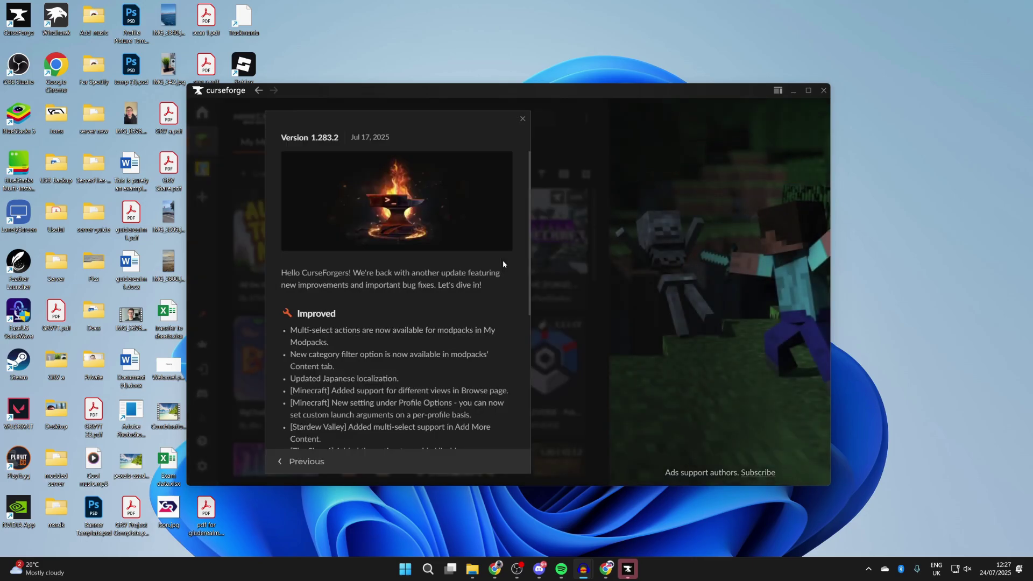
click(523, 118)
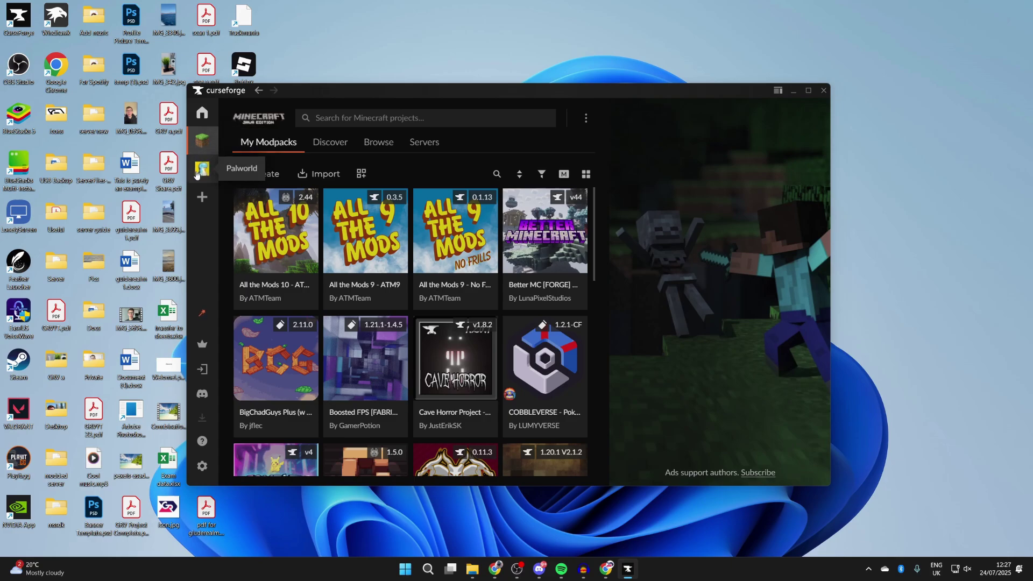
click(204, 198)
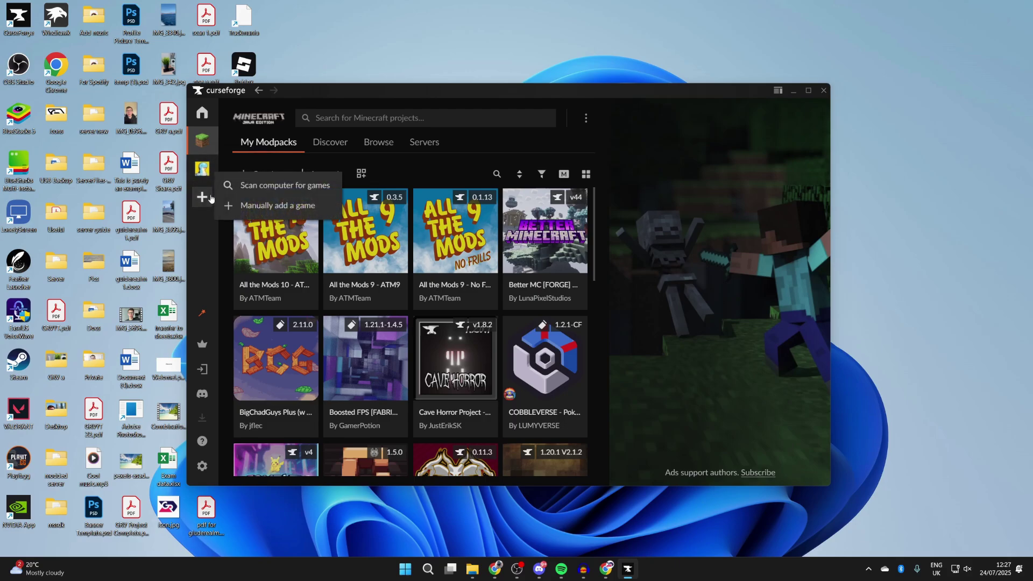
click(195, 139)
scroll(281, 254, down, 5)
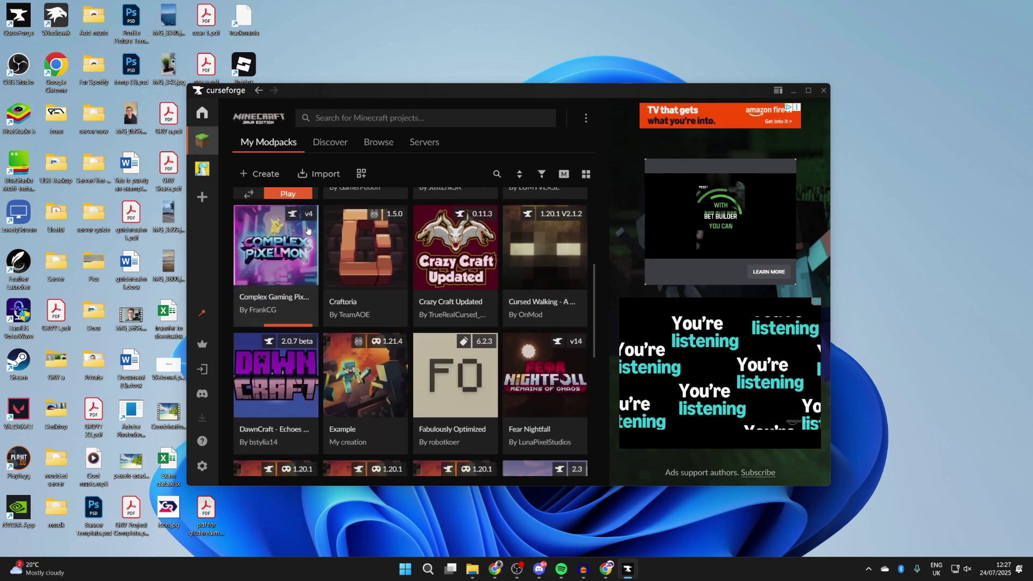
scroll(280, 254, up, 5)
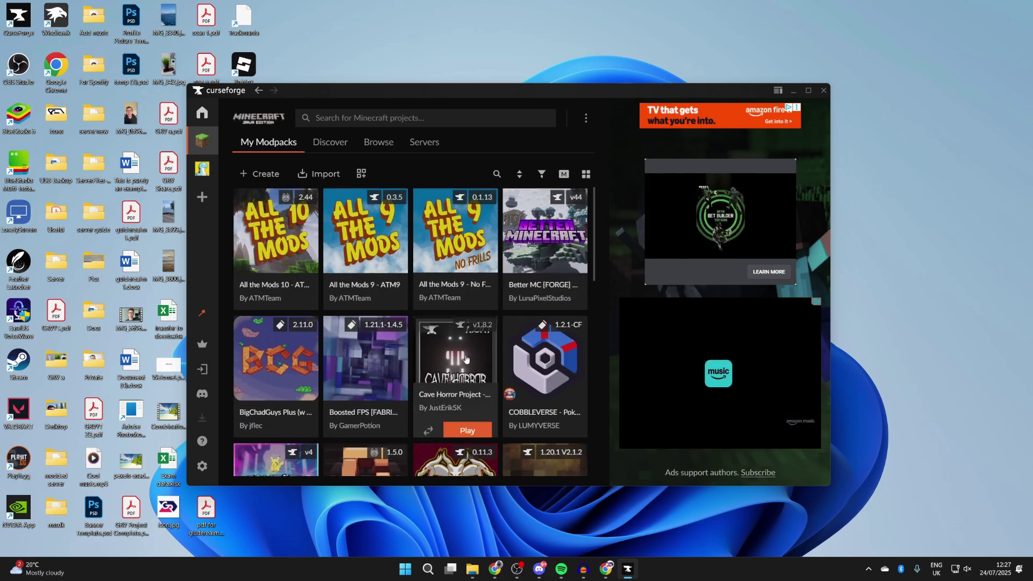
Go to Minecraft's Discover page and open the full modpack Browse list.
click(330, 145)
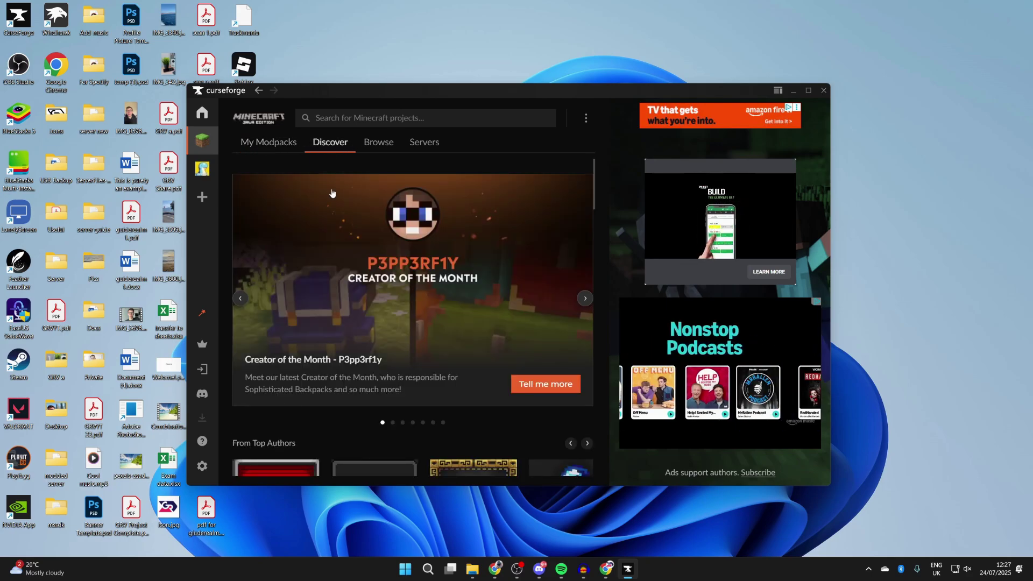
scroll(336, 225, down, 5)
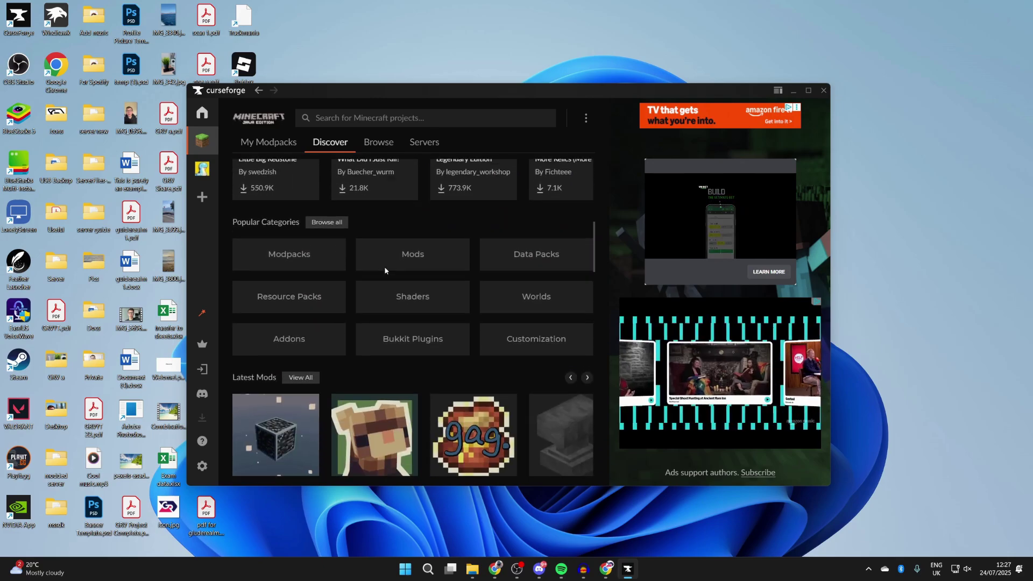
scroll(385, 266, up, 4)
click(376, 143)
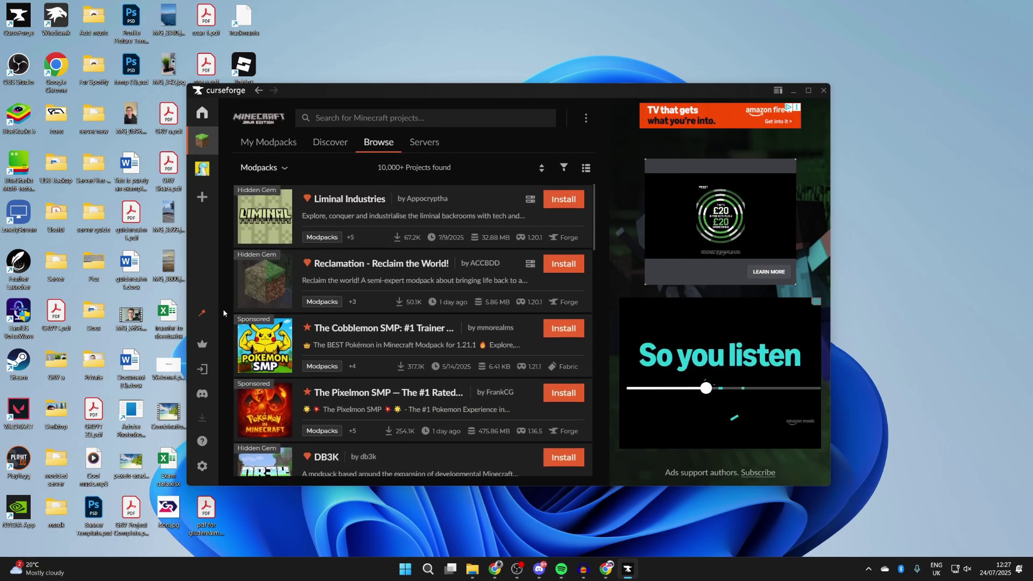
Install The Cobblemon SMP modpack and return to My Modpacks.
click(564, 328)
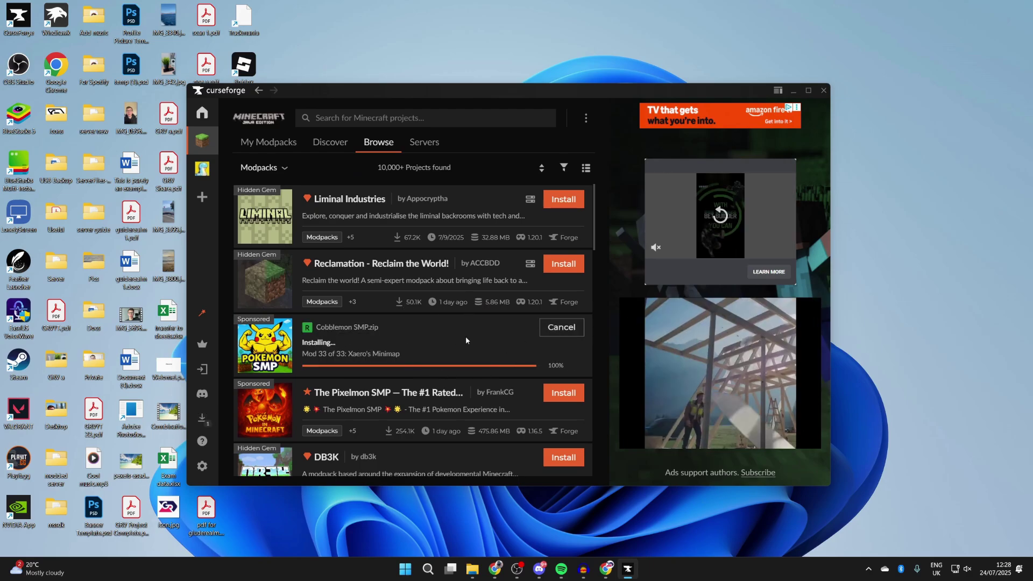
click(273, 143)
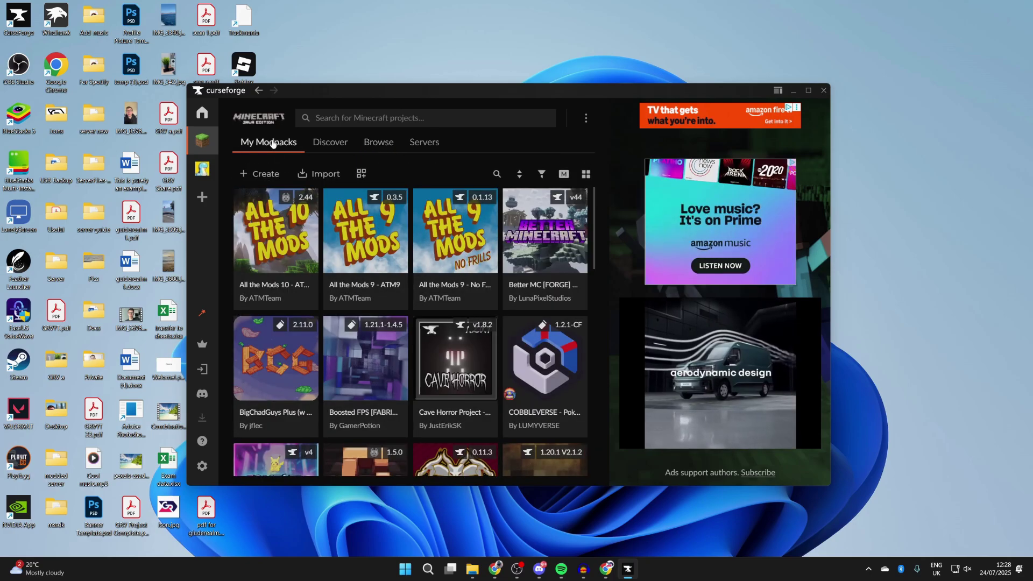
scroll(366, 269, down, 5)
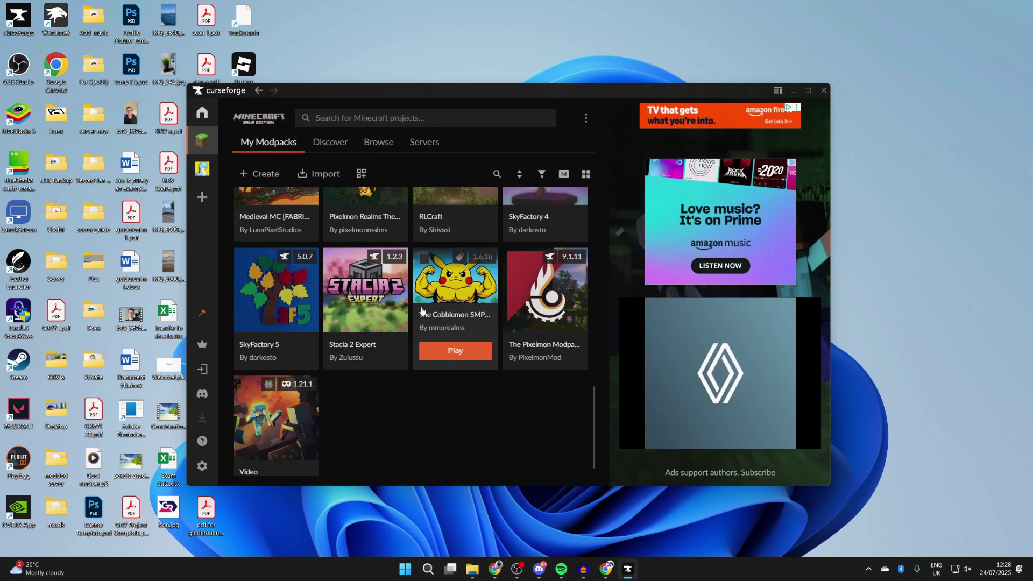
Launch The Cobblemon SMP through the Minecraft Launcher, accepting the modded-installation warning.
click(457, 350)
click(549, 353)
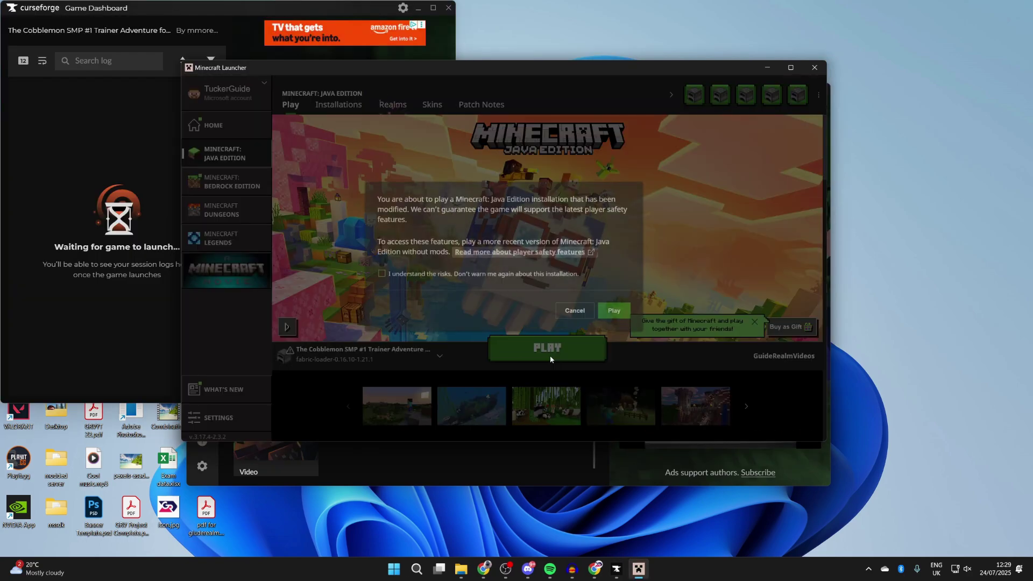
click(516, 277)
click(619, 316)
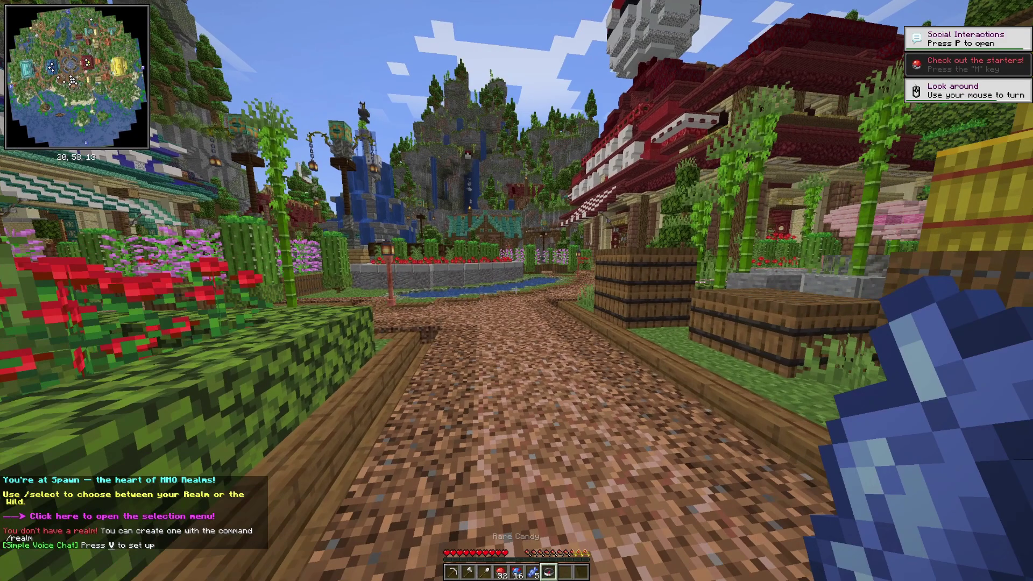
scroll(517, 290, down, 3)
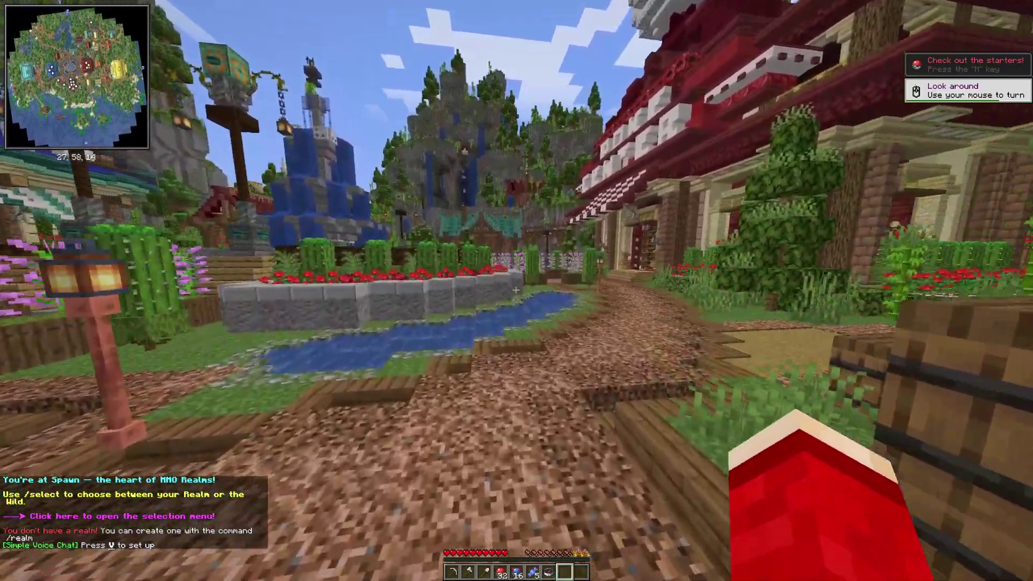